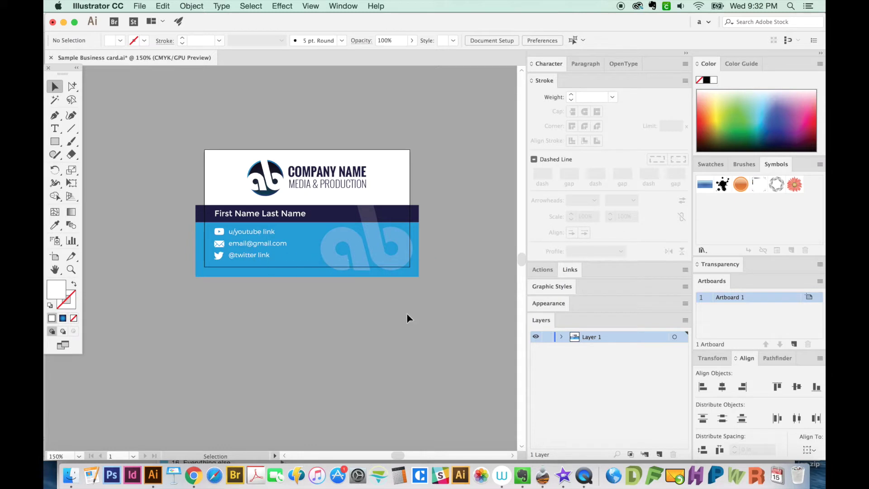
Step: Create a new layer, move the name and contact text block onto it, and check the separation by toggling that layer's visibility
left_click(659, 454)
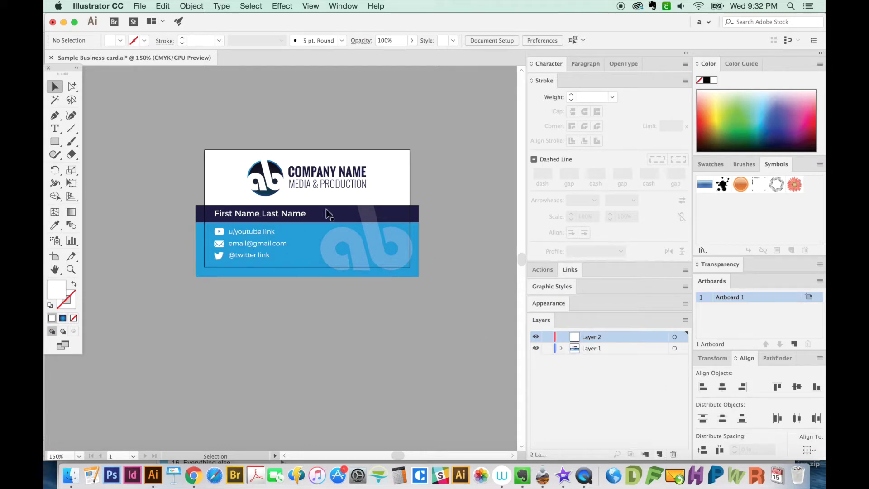
key("z")
left_click_drag(442, 149, 268, 326)
key("space")
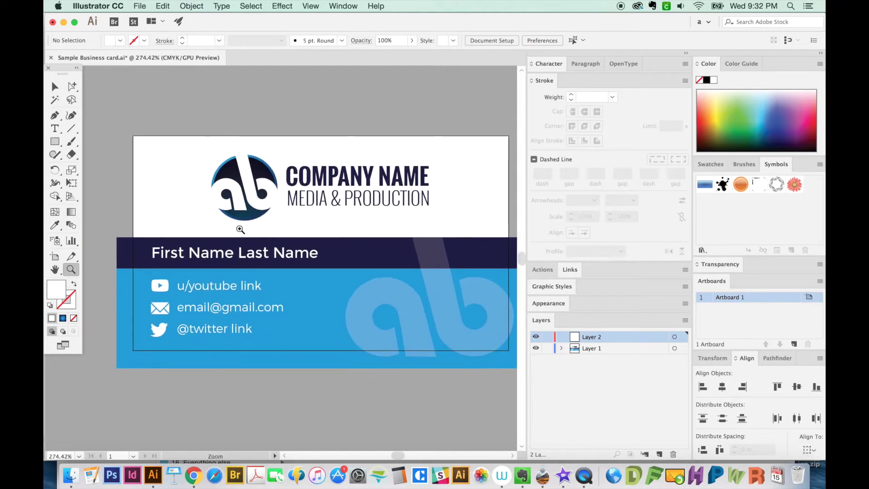
key("v")
left_click(219, 256)
left_click(216, 289, "shift")
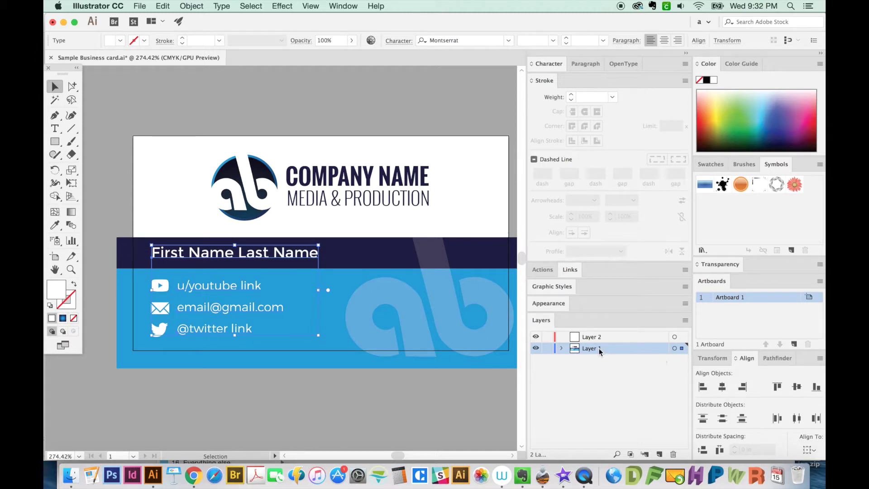
left_click_drag(682, 348, 682, 337)
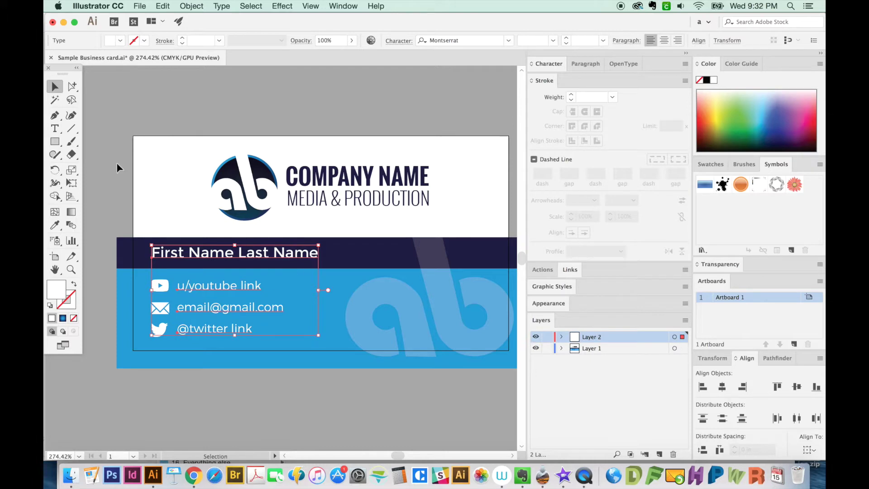
left_click(535, 337)
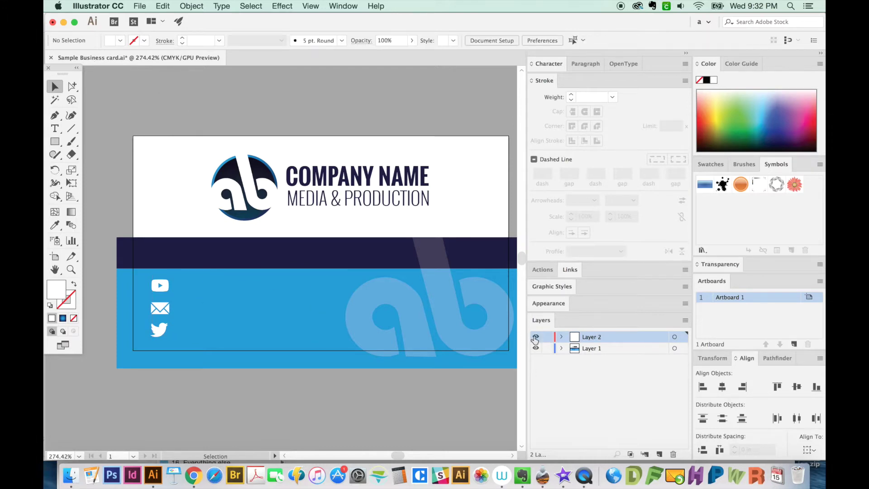
left_click(535, 337)
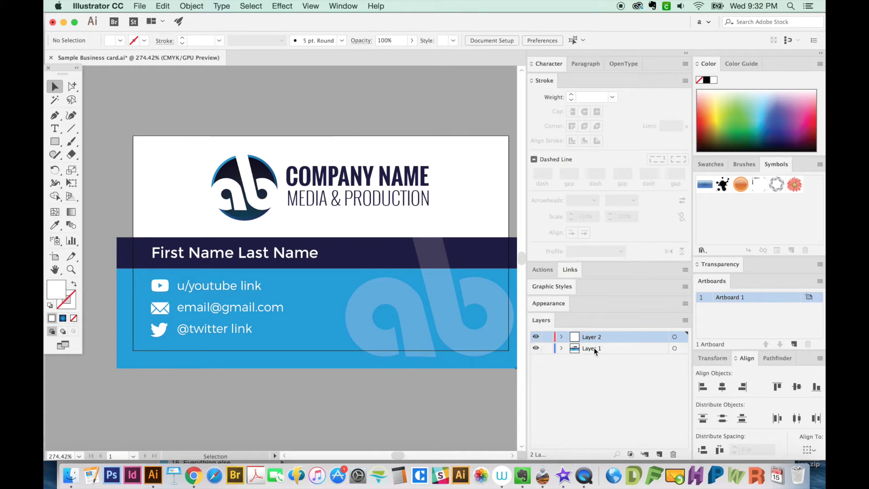
Step: Hide Layer 2 and turn the remaining card artwork into a static Graphic symbol named MASTER
left_click(536, 339)
scroll(313, 253, "down", 5)
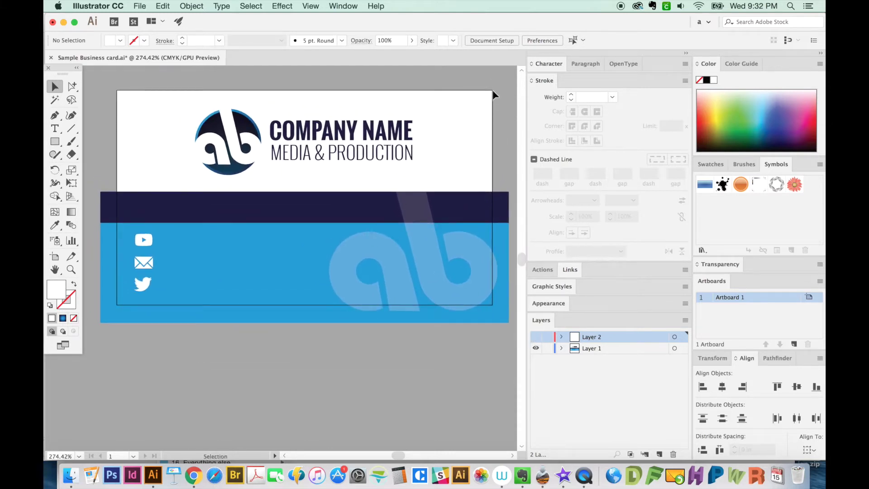
left_click_drag(496, 92, 108, 370)
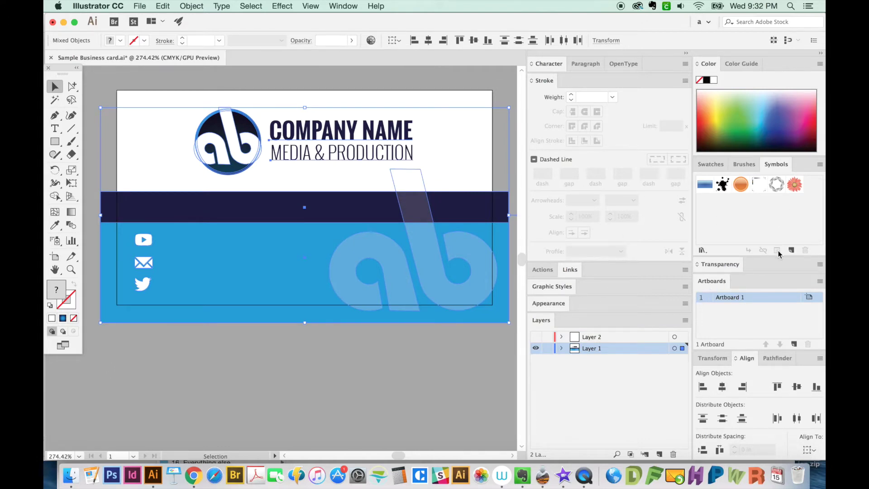
left_click(792, 251)
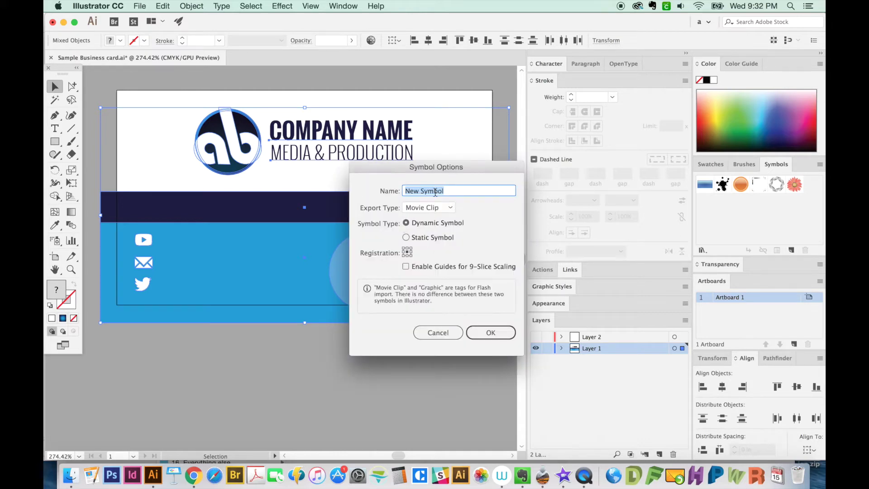
type("MASTER")
left_click(438, 208)
left_click(438, 218)
left_click(406, 237)
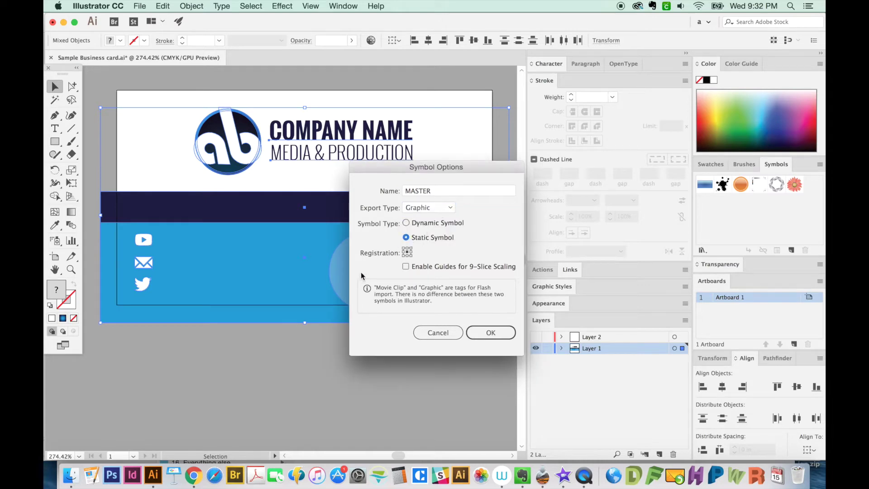
left_click(489, 333)
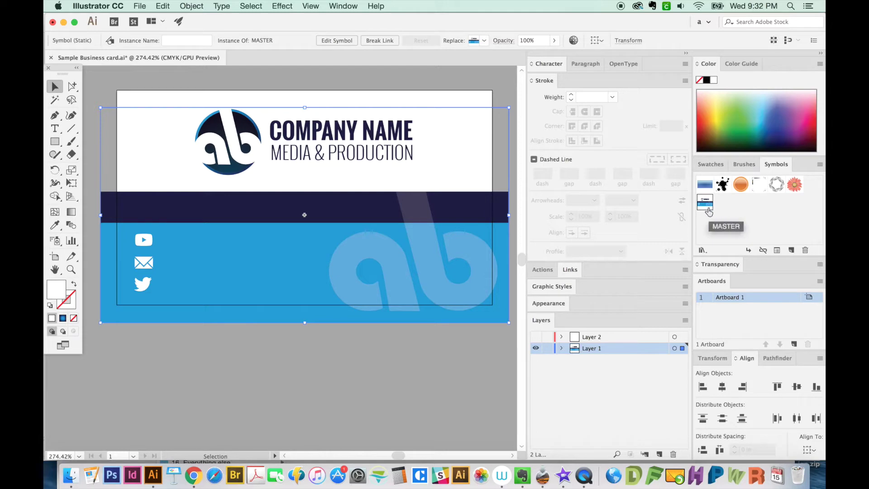
Step: Show Layer 2 again and add five new artboards to the document
left_click(535, 336)
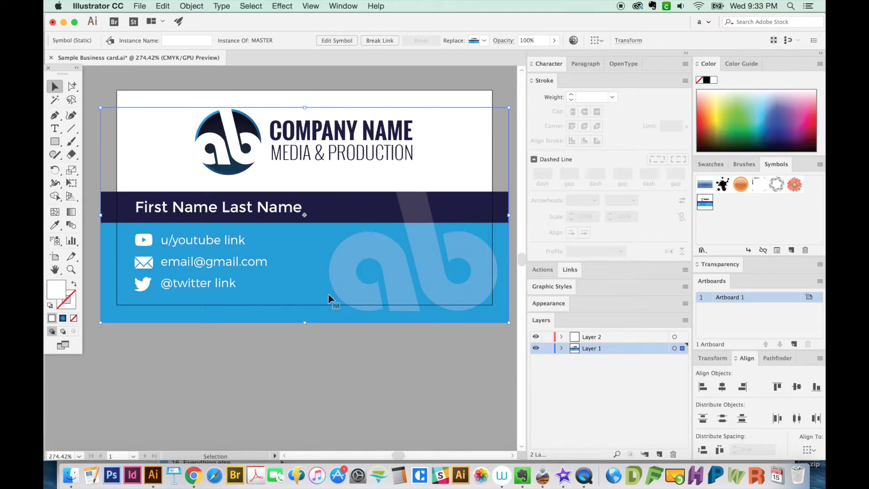
key("super+minus")
left_click_drag(392, 324, 382, 300)
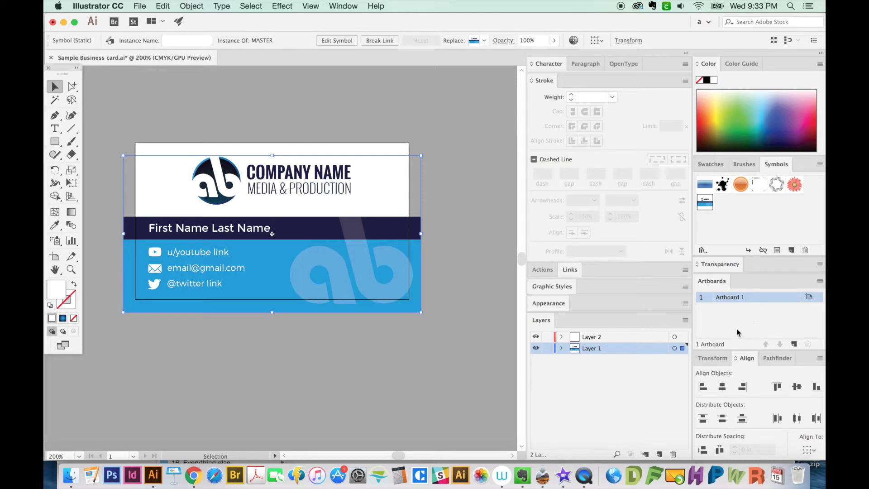
left_click(794, 344)
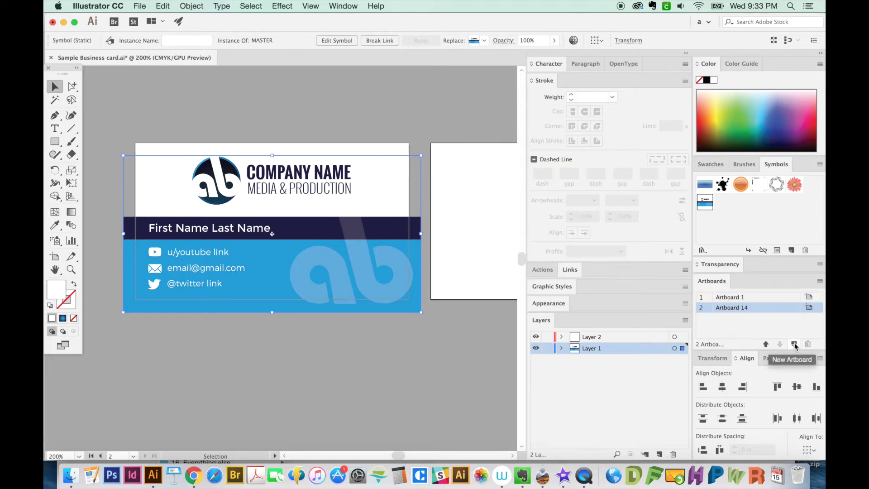
left_click(794, 345)
left_click(795, 346)
left_click(794, 346)
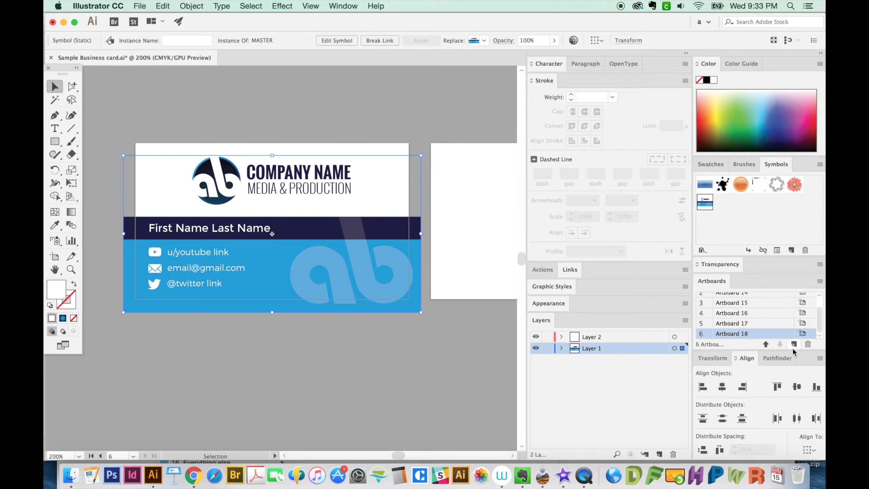
Step: Rearrange the artboards into a three-column grid with 0.28 in spacing, moving the artwork with them
left_click(820, 281)
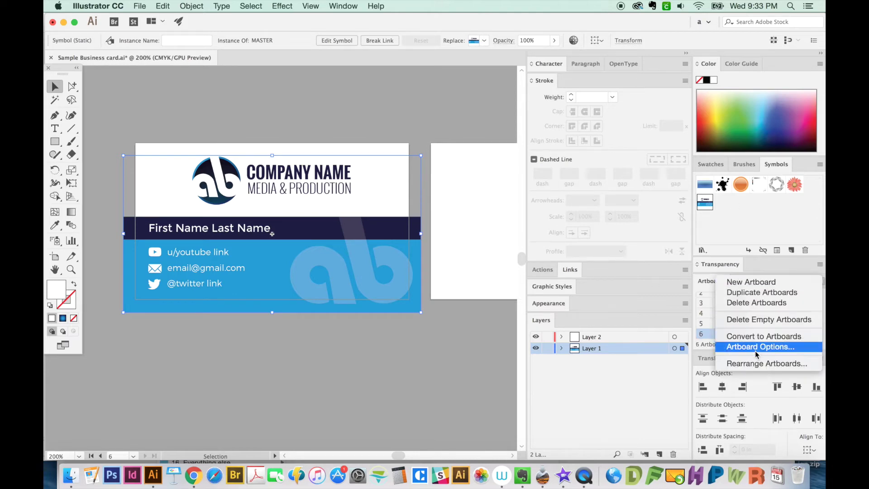
left_click(766, 362)
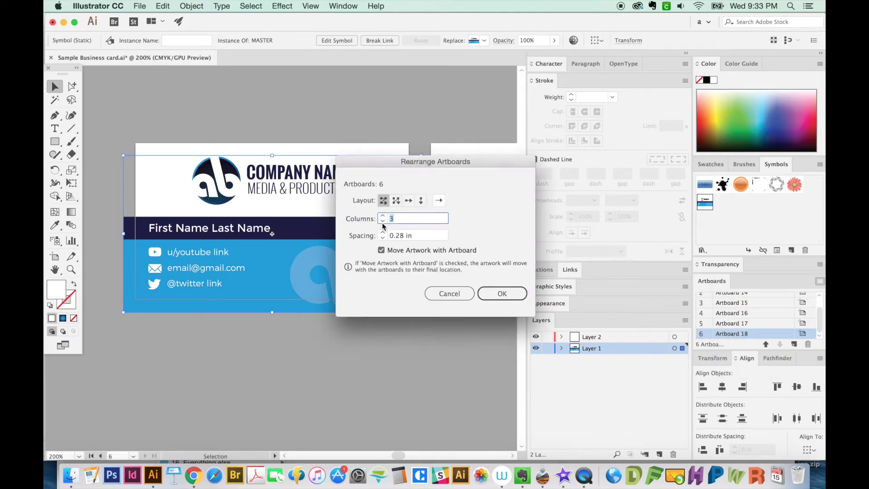
left_click(501, 293)
scroll(360, 330, "down", 2)
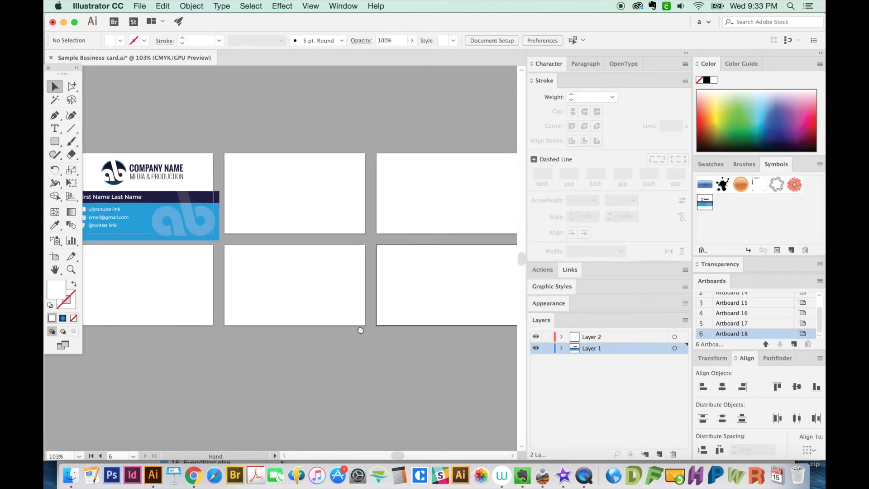
scroll(361, 330, "down", 1)
key("super+1")
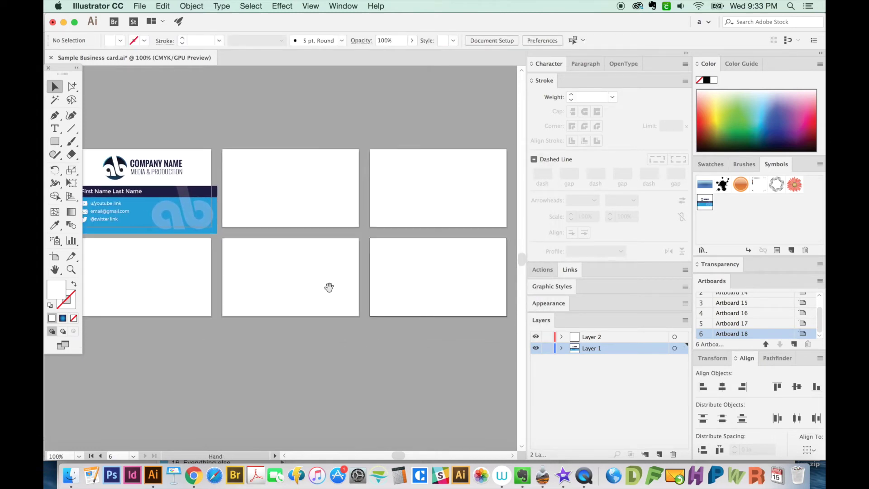
mouse_move(288, 160)
left_mouse_down()
mouse_move(348, 151)
mouse_move(285, 158)
mouse_move(305, 158)
left_mouse_up()
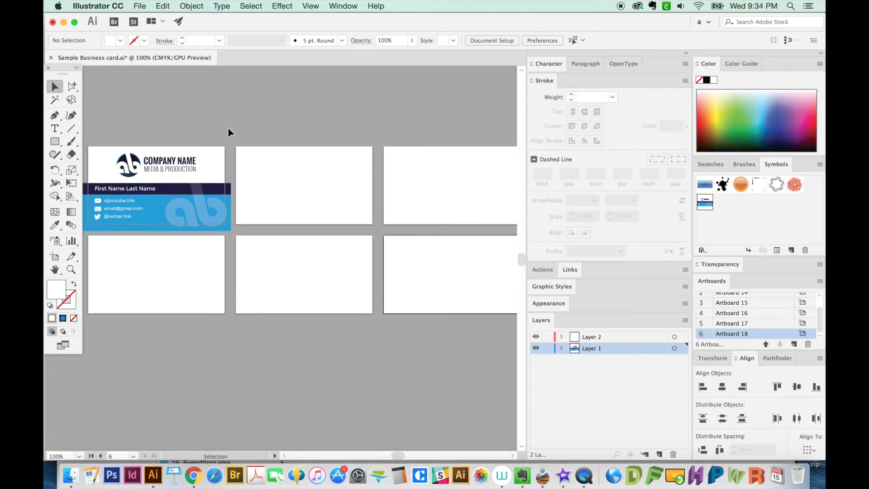
Step: Cut the MASTER symbol from the first artboard, paste it on all artboards, and lock Layer 1
left_click(216, 154)
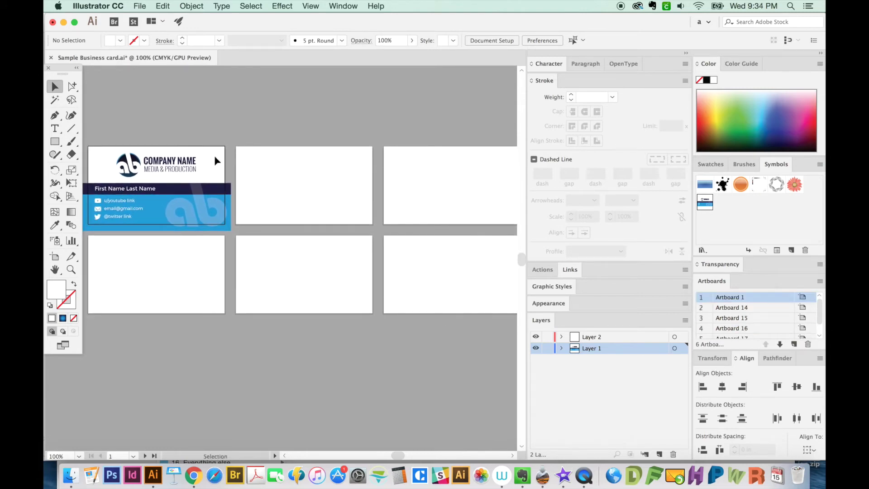
left_click(674, 349)
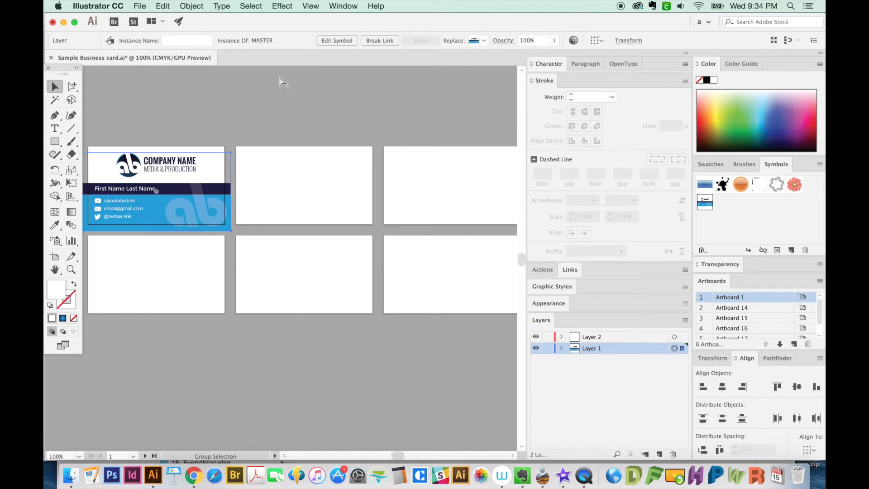
key("super+x")
left_click(163, 6)
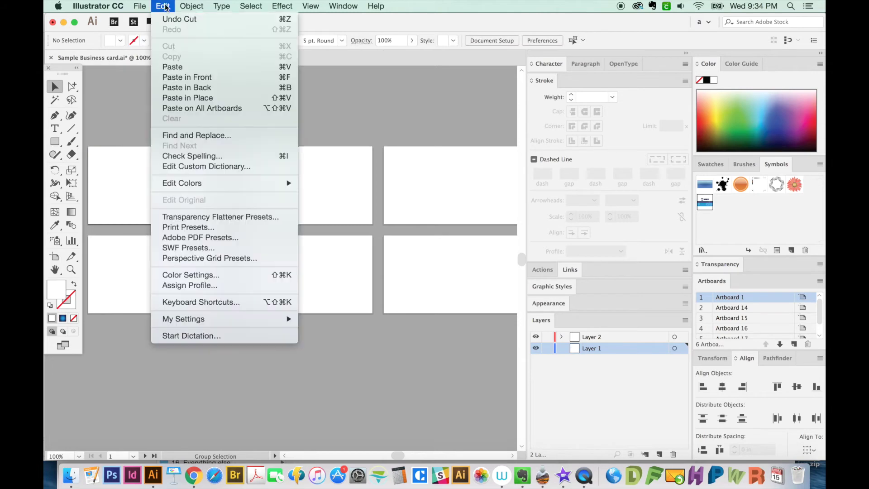
left_click(203, 109)
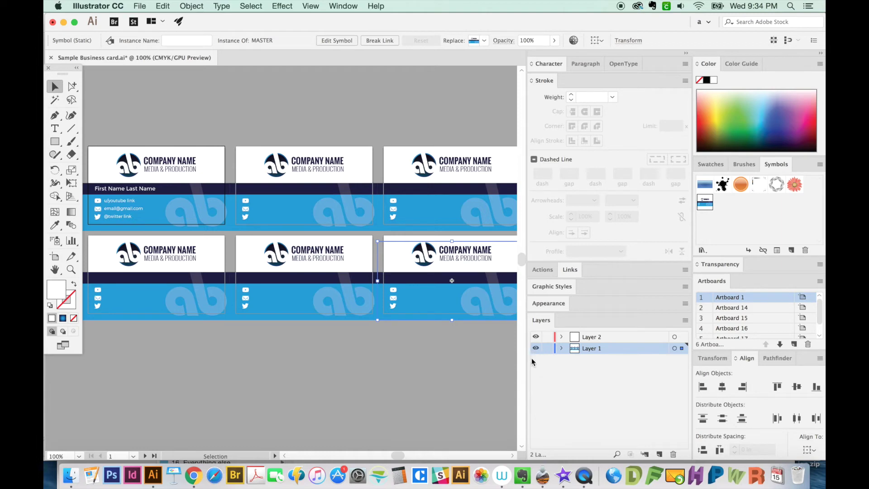
left_click(547, 349)
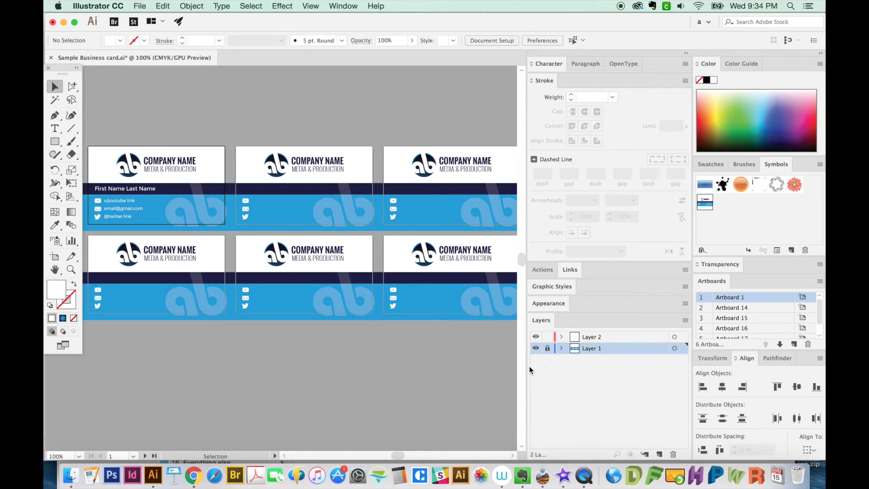
Step: Cut the text block on Layer 2 and paste it on all artboards
key("space")
left_click_drag(153, 209, 189, 198)
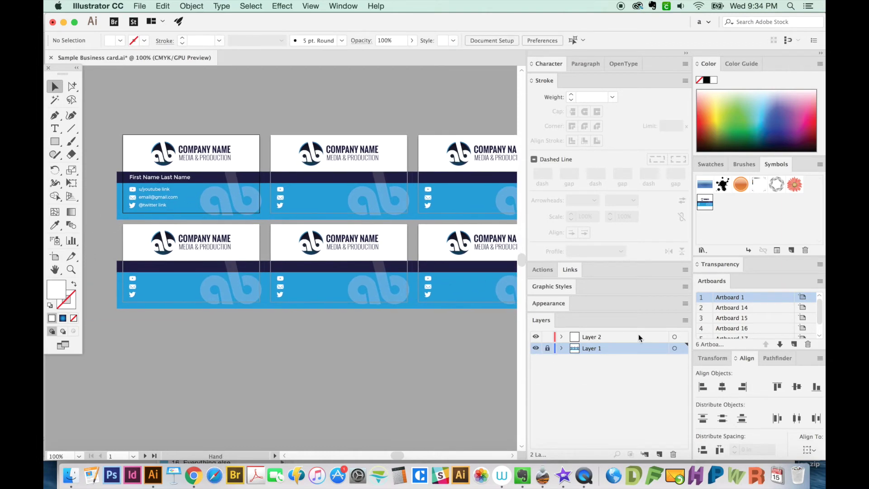
left_click(674, 337)
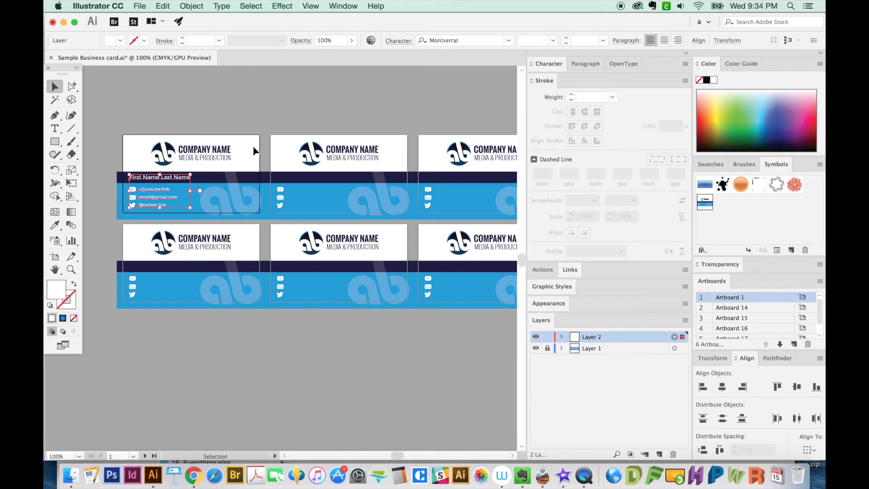
key("Delete")
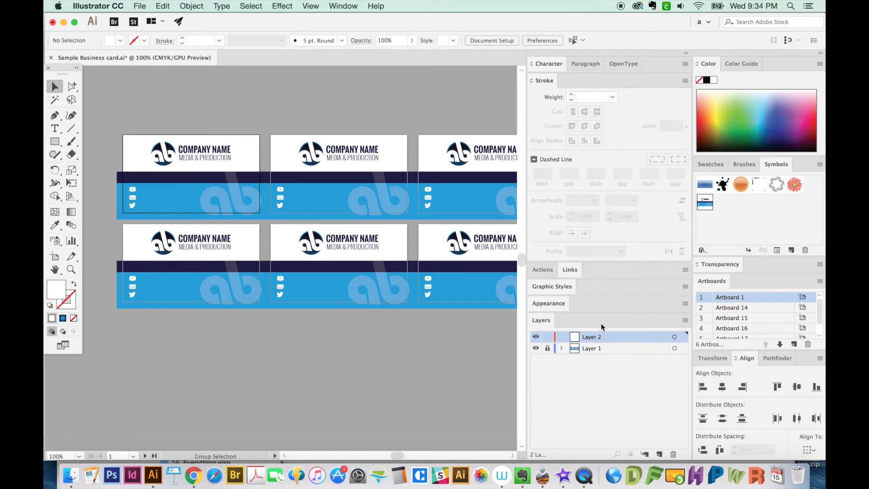
left_click(162, 6)
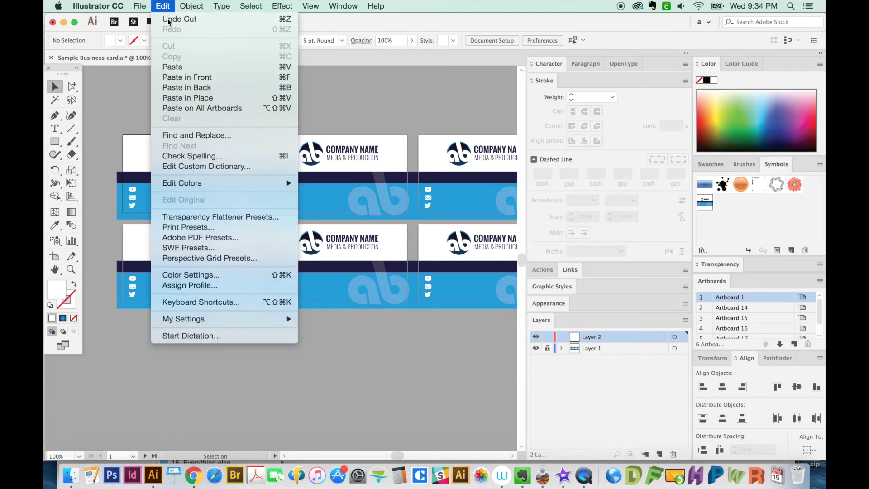
left_click(195, 109)
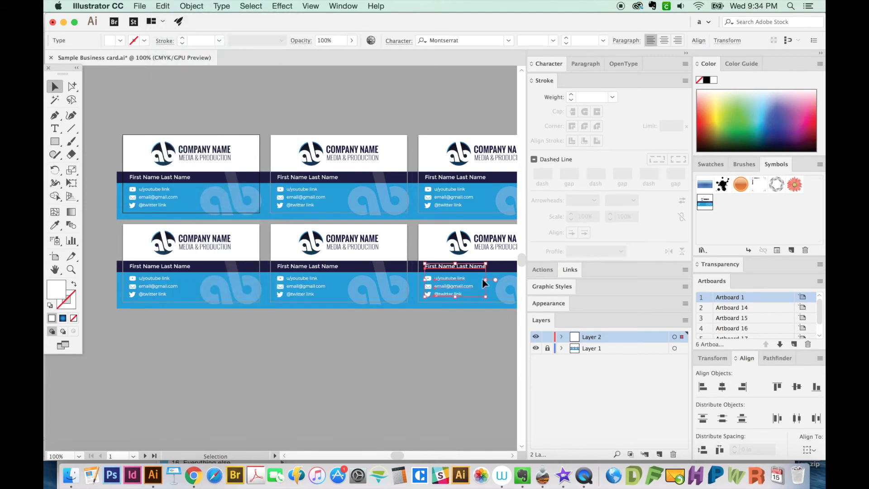
scroll(389, 314, "right", 3)
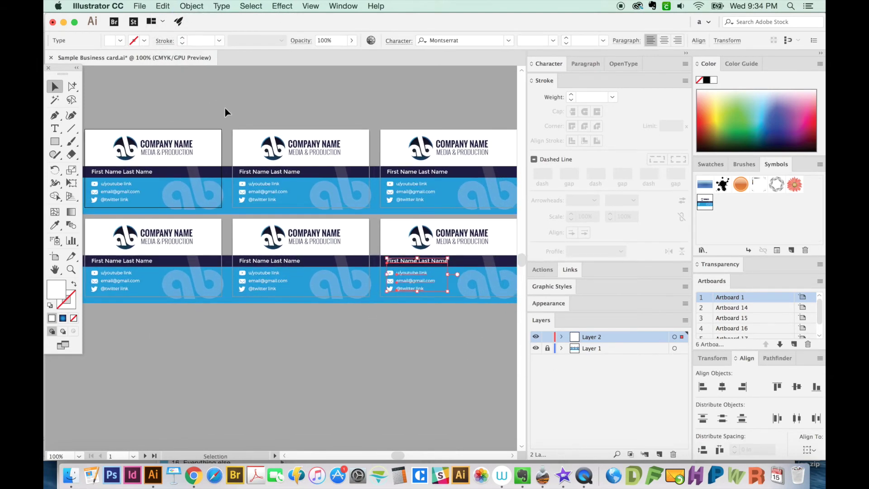
left_click(225, 112)
left_click_drag(264, 306, 309, 314)
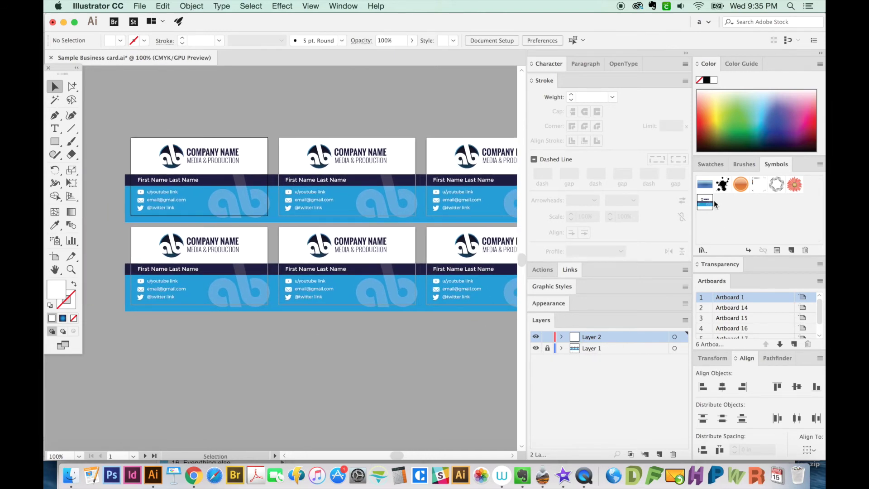
Step: Replace part of the YouTube link text with ASD on the first card and with ASDF on the second card
key("space")
left_click_drag(262, 328, 275, 336)
key("z")
left_click_drag(314, 117, 130, 314)
key("t")
left_click_drag(187, 258, 205, 257)
type("ASD")
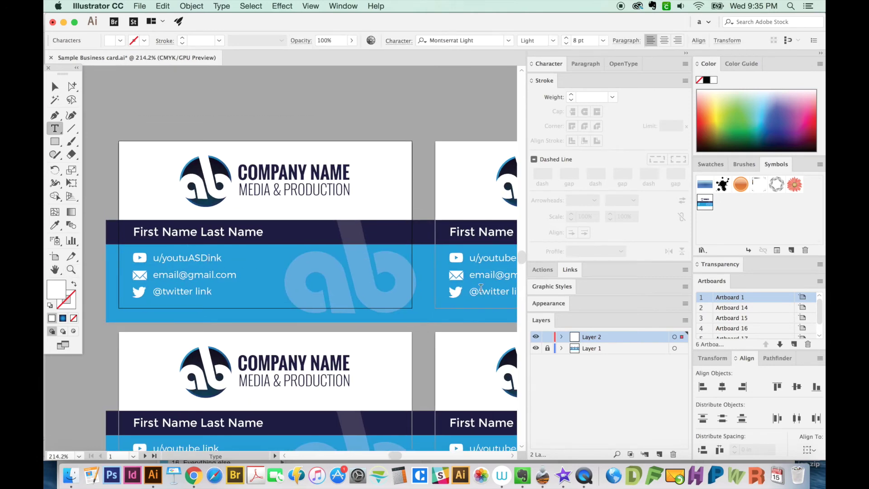
left_click_drag(483, 258, 516, 257)
type("ASDF li")
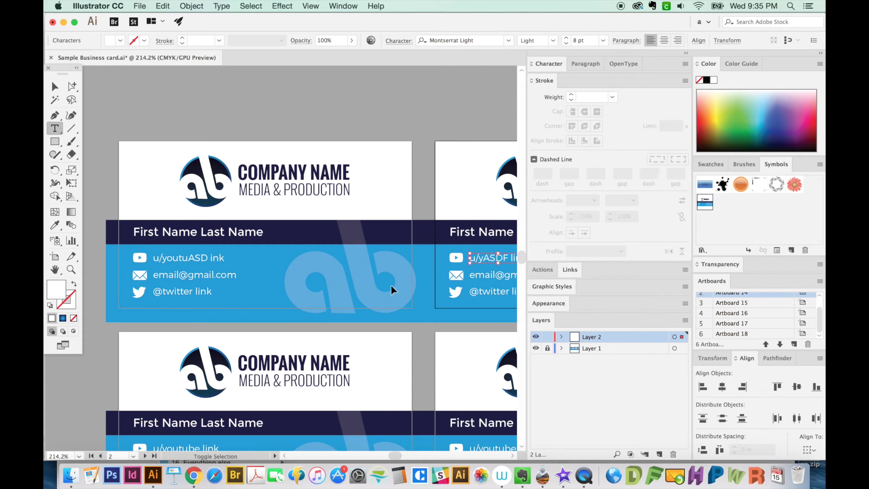
key("super+shift+a")
left_click_drag(425, 289, 440, 272)
key("v")
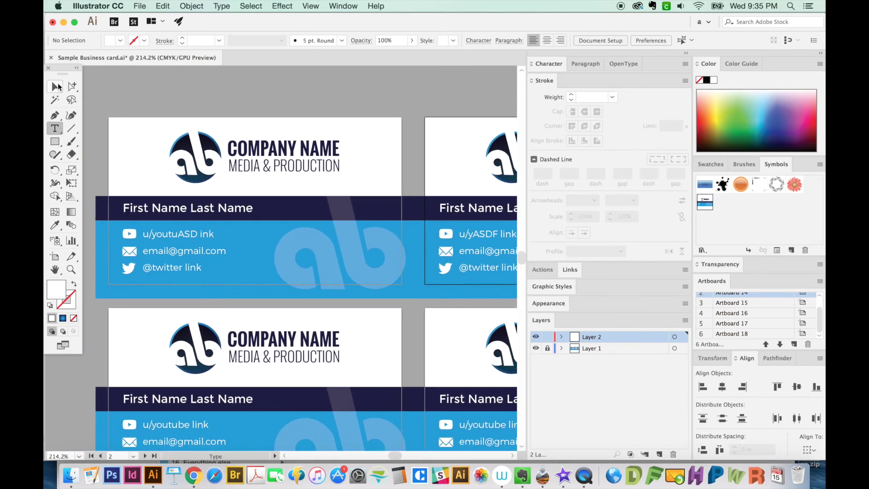
Step: Unlock Layer 1 so the master artwork on the cards can be edited
left_click_drag(368, 314, 359, 295)
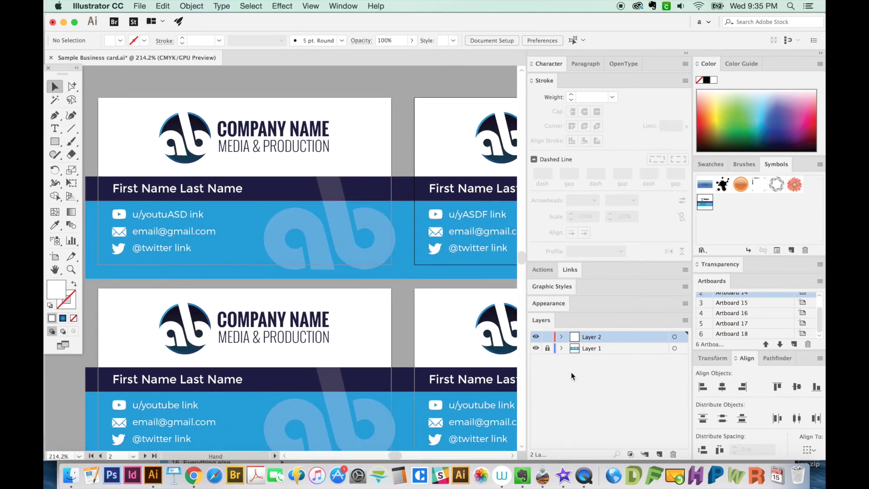
left_click(592, 372)
left_click(548, 348)
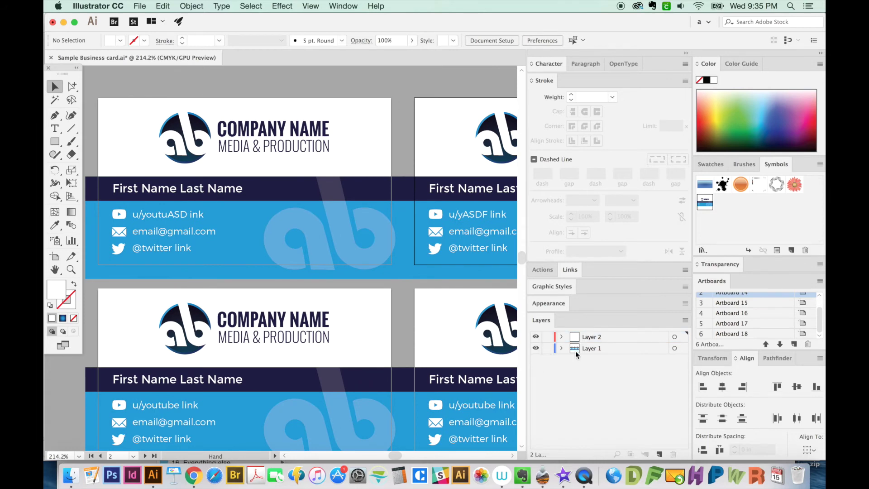
Step: Place an instance of the MASTER symbol on the empty canvas above the first row of artboards
key("super+minus")
key("super+minus")
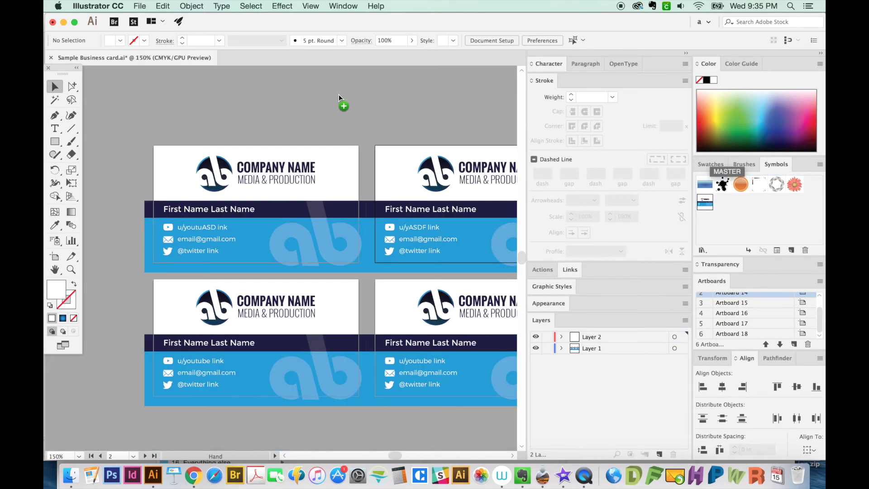
left_click_drag(339, 94, 328, 107)
scroll(294, 181, "up", 6)
scroll(294, 181, "right", 2)
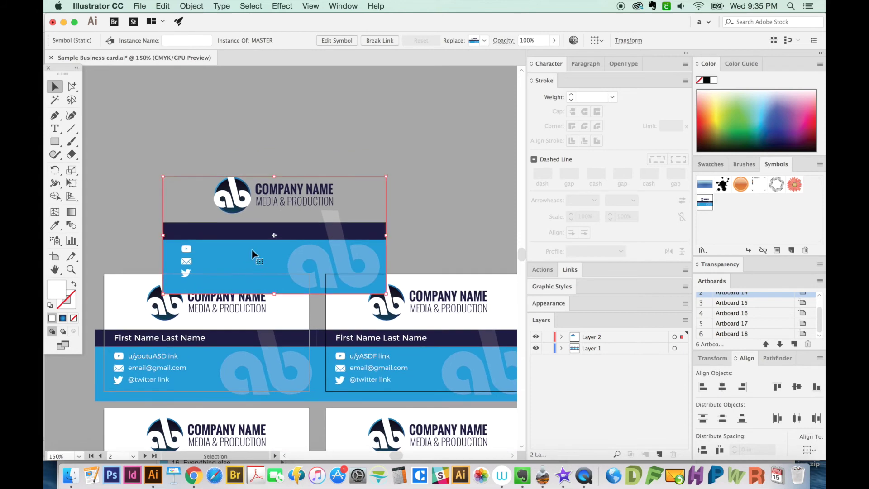
left_click_drag(252, 253, 265, 208)
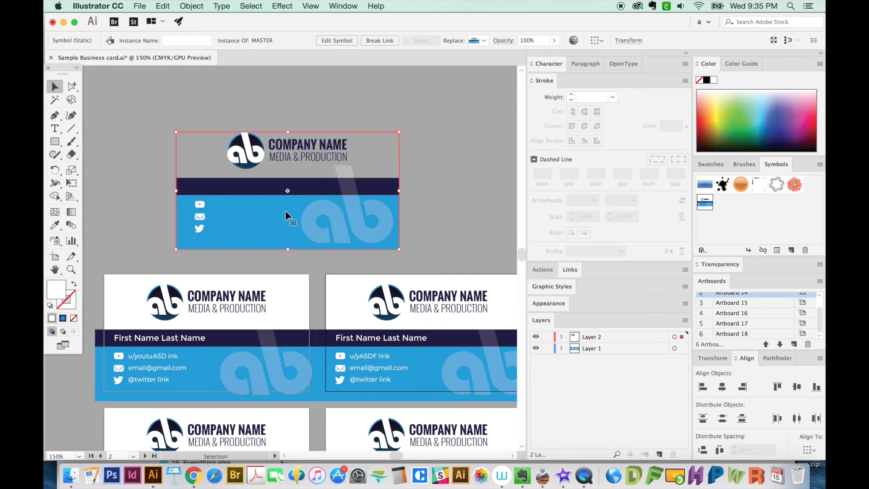
Step: Break the placed instance's link to the MASTER symbol and fill its large blue rectangle with light green
key("alt+super+e")
key("Return")
key("shift+super+a")
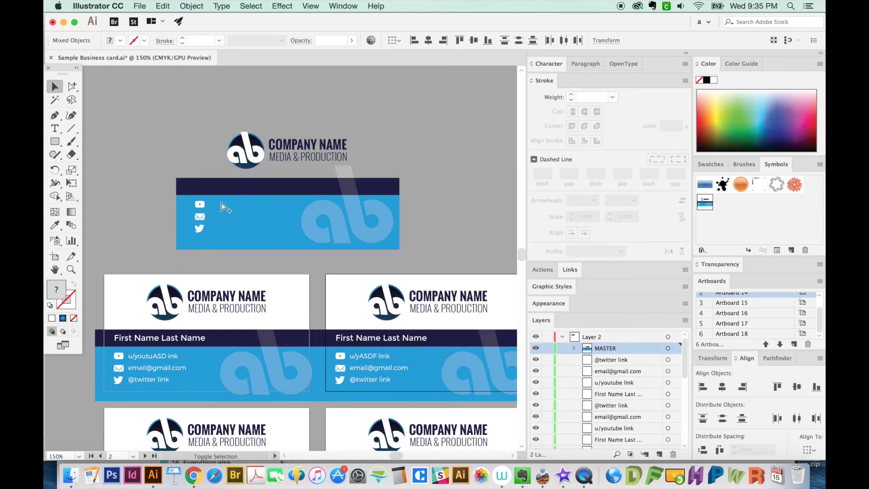
key("a")
left_click(246, 230)
left_click(738, 103)
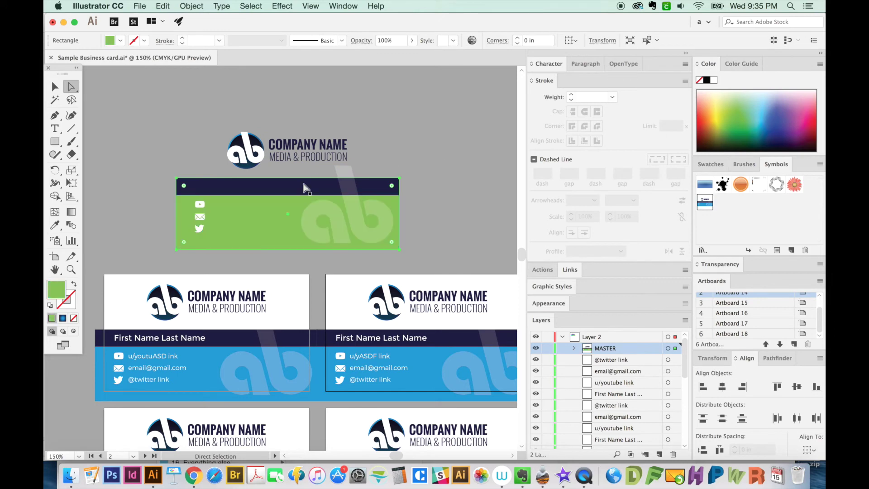
Step: Recolor the logo's outer ring with the light green sampled from the large rectangle
key("shift+super+a")
left_click(274, 185, "alt")
key("z")
left_click_drag(238, 152, 222, 224)
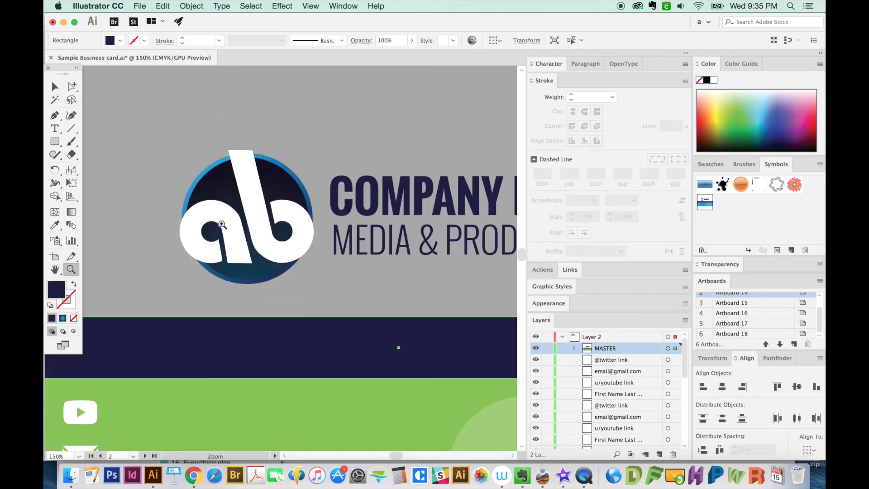
key("a")
left_click(225, 204)
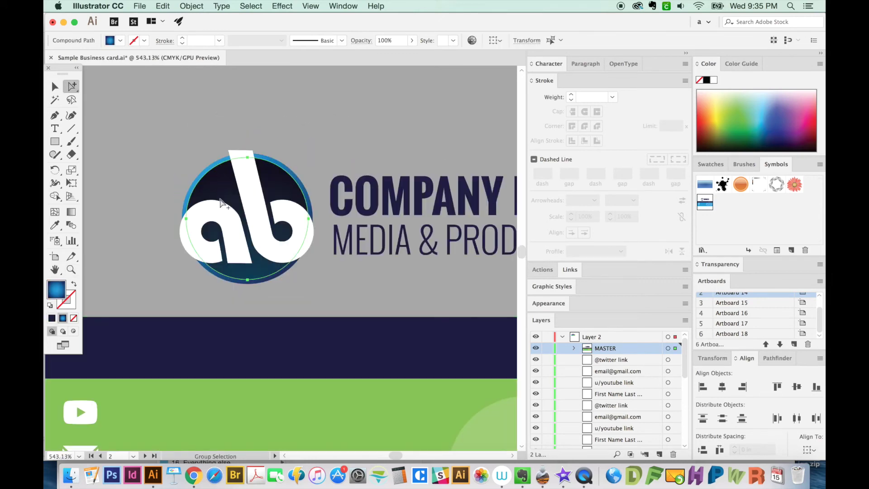
key("i")
left_click(204, 410)
key("super+shift+a")
Step: Replace the gradient of the logo's inner circle with a solid dark purple-blue fill
key("a")
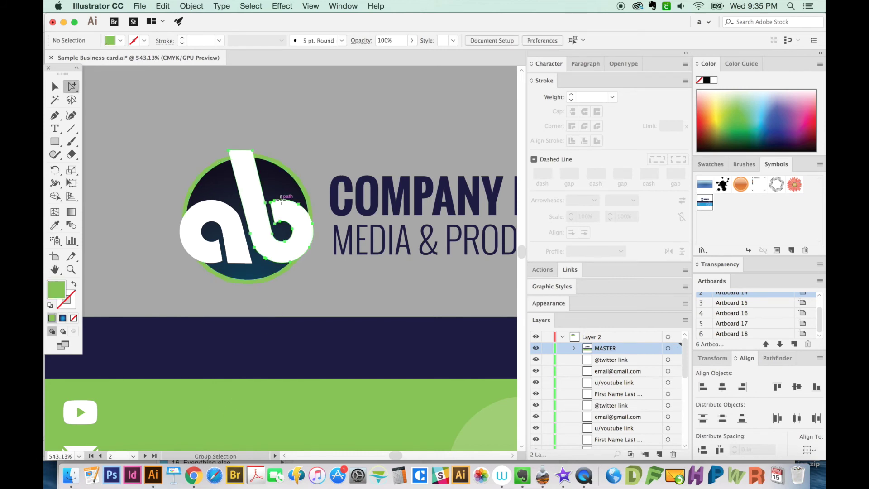
left_click(281, 199)
left_click(772, 133)
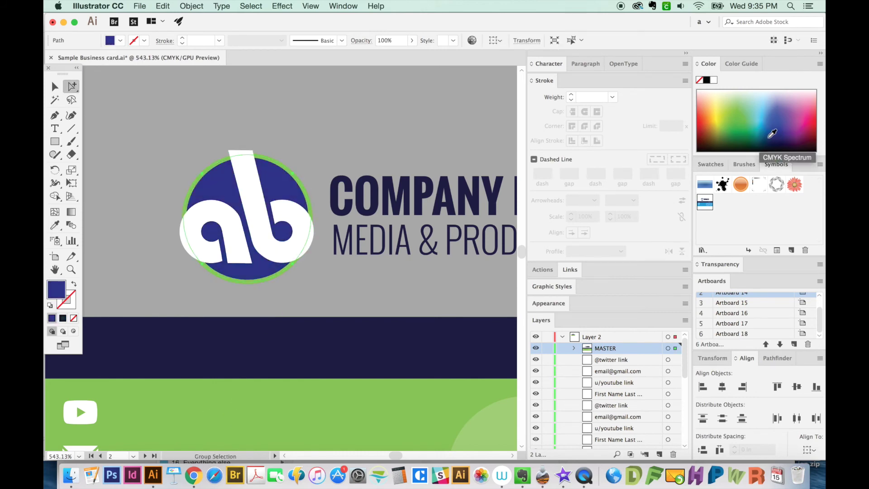
left_click(779, 125)
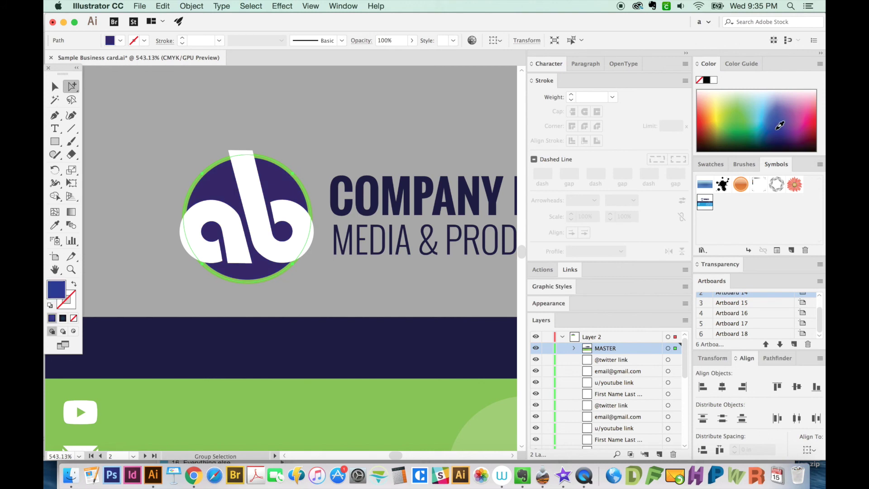
left_click(776, 134)
left_click(789, 137)
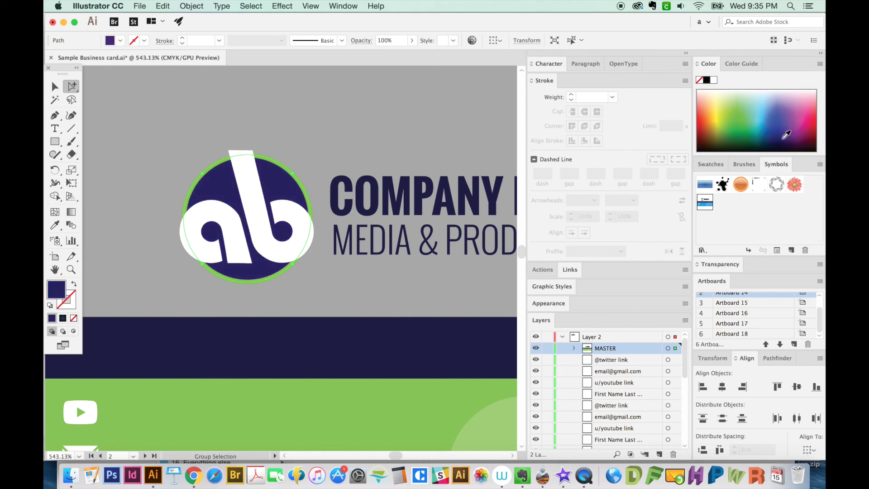
Step: Match the dark horizontal band's fill to the purple-blue of the logo's inner circle
left_click(352, 352)
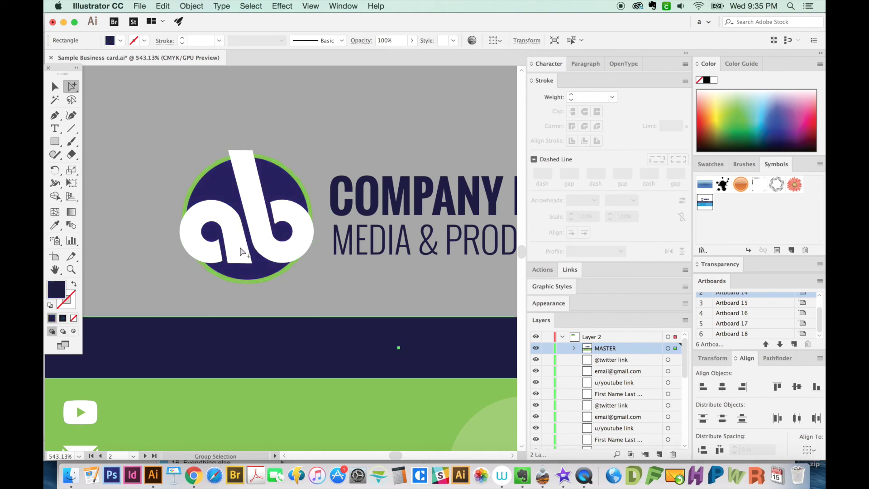
key("i")
key("super+shift+a")
Step: Recolor the COMPANY NAME and MEDIA & PRODUCTION text with the same purple-blue as the band
key("super+minus")
key("super+minus")
key("super+minus")
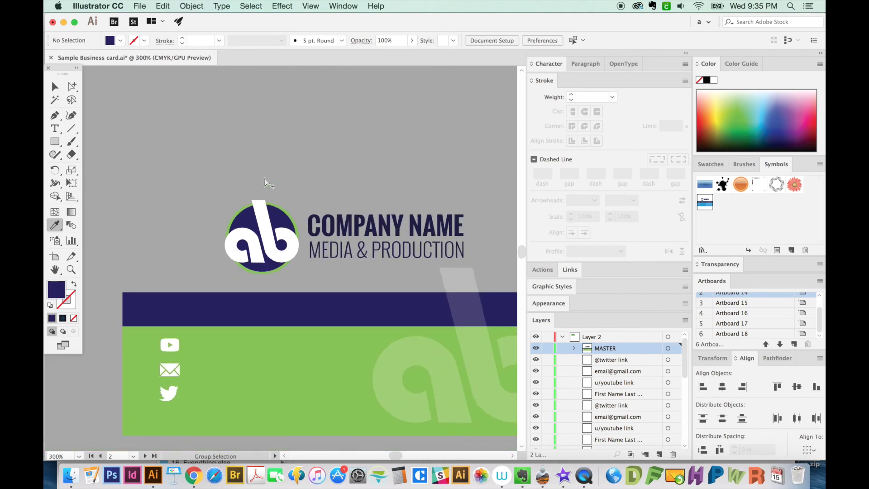
scroll(313, 167, "down", 3)
left_click(347, 219, "super")
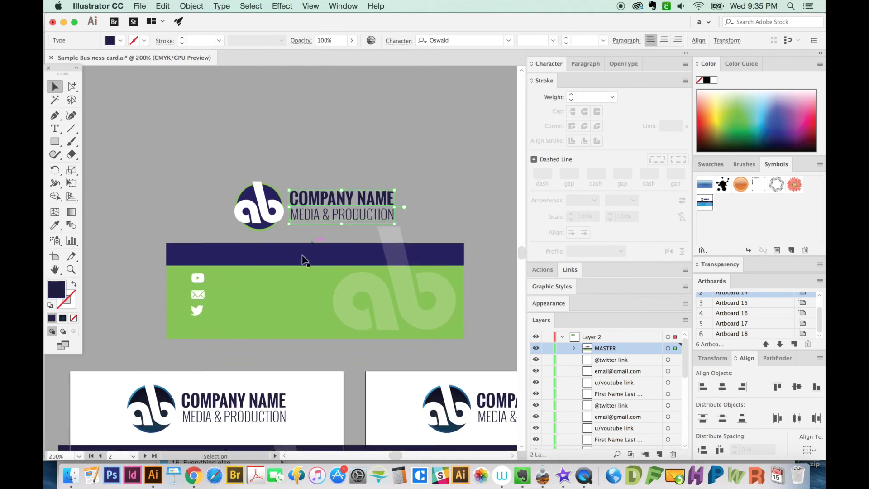
key("super+shift+a")
scroll(304, 317, "down", 4)
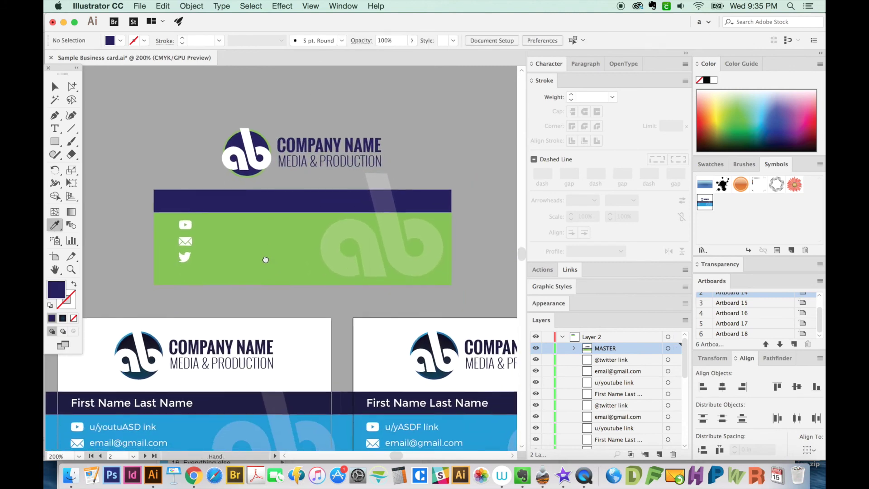
Step: Select all the recolored artwork above the artboards and redefine the MASTER symbol with it
key("v")
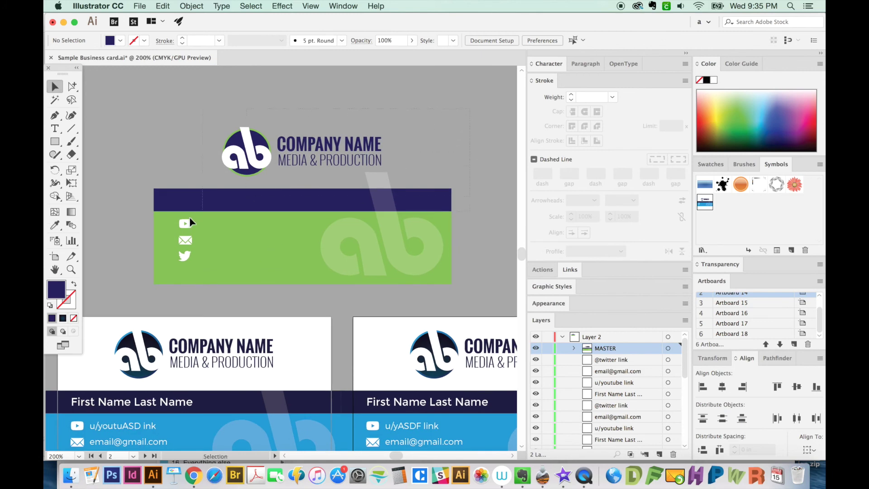
left_click_drag(126, 291, 158, 278)
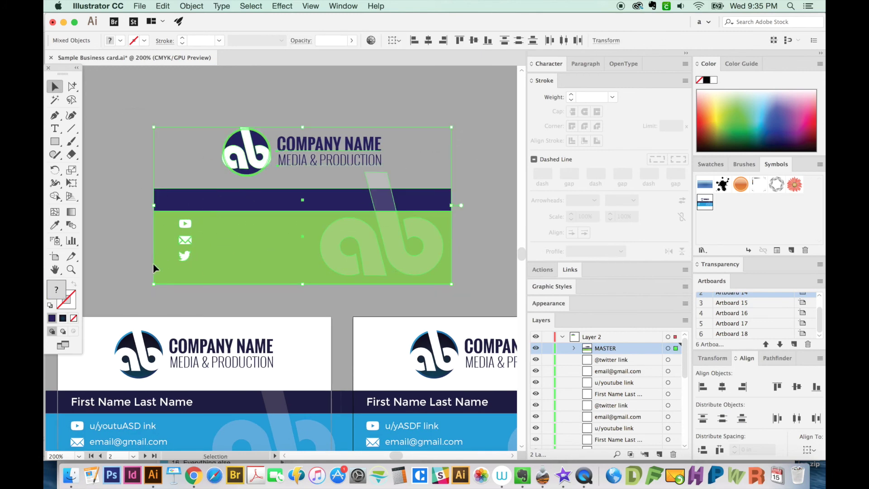
left_click_drag(191, 271, 636, 246)
left_click_drag(709, 208, 702, 208)
Step: Check the new green and purple-blue design across all six cards and deselect the master artwork
left_click_drag(344, 354, 384, 162)
left_click_drag(330, 280, 322, 219)
key("super+minus")
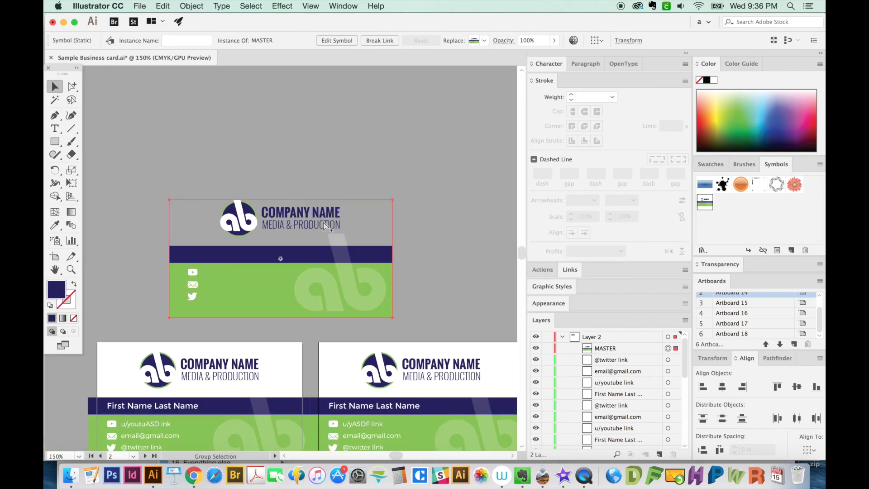
key("super+minus")
left_click_drag(449, 355, 370, 260)
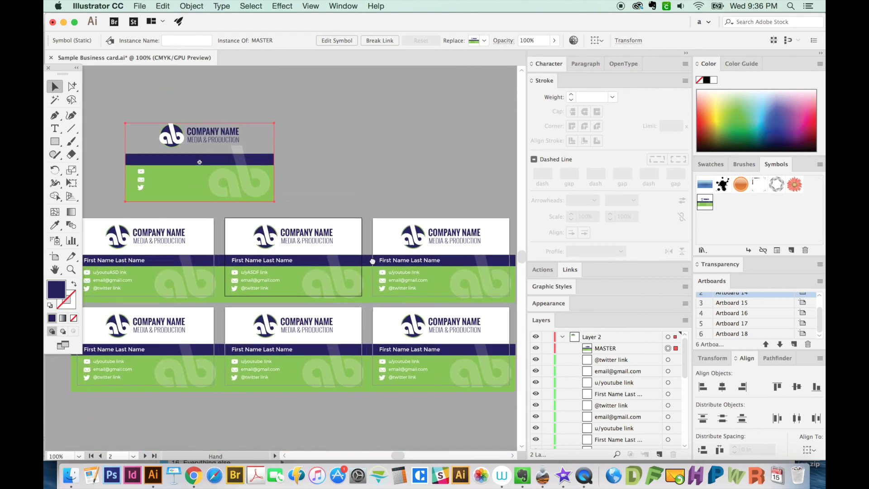
left_click(164, 104)
left_click_drag(233, 229, 246, 233)
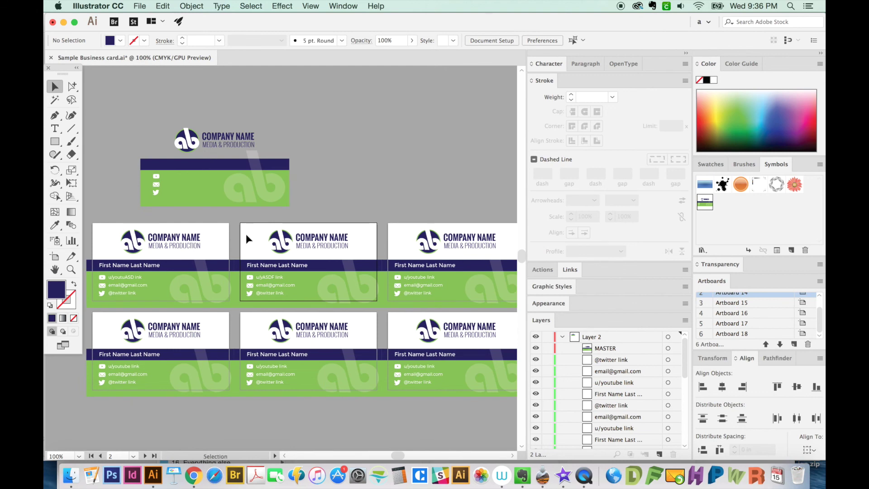